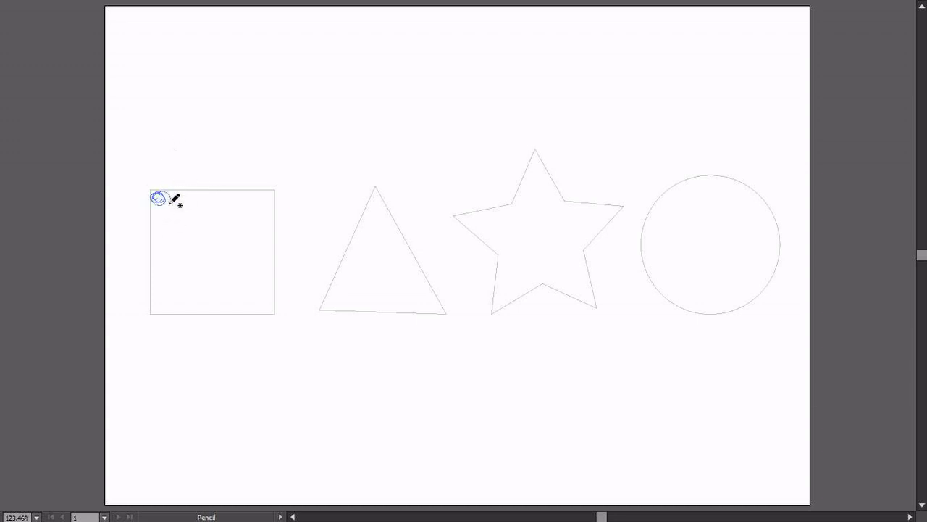
# Scribble overlapping pencil loops from the square's top-left corner until the whole square is filled.
pyautogui.moveTo(169, 203)
pyautogui.mouseDown()
pyautogui.moveTo(215, 195)
pyautogui.moveTo(205, 205)
pyautogui.moveTo(212, 214)
pyautogui.moveTo(248, 205)
pyautogui.moveTo(244, 196)
pyautogui.moveTo(257, 207)
pyautogui.moveTo(244, 227)
pyautogui.moveTo(272, 234)
pyautogui.moveTo(211, 289)
pyautogui.moveTo(168, 218)
pyautogui.moveTo(217, 219)
pyautogui.moveTo(151, 202)
pyautogui.moveTo(164, 244)
pyautogui.moveTo(196, 253)
pyautogui.moveTo(182, 304)
pyautogui.moveTo(187, 283)
pyautogui.moveTo(169, 292)
pyautogui.moveTo(172, 256)
pyautogui.moveTo(196, 303)
pyautogui.moveTo(234, 258)
pyautogui.moveTo(207, 297)
pyautogui.moveTo(283, 286)
pyautogui.moveTo(262, 284)
pyautogui.moveTo(268, 312)
pyautogui.moveTo(201, 265)
pyautogui.moveTo(223, 267)
pyautogui.moveTo(239, 224)
pyautogui.mouseUp()
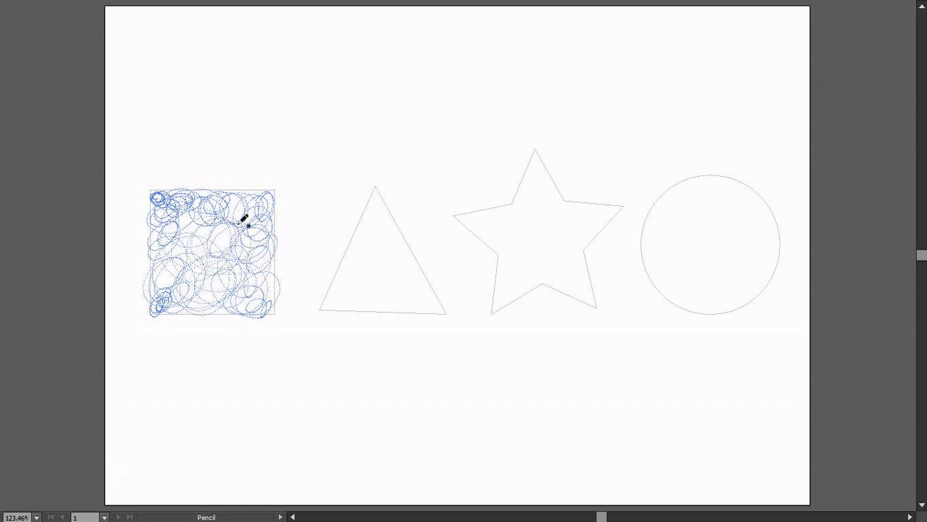
pyautogui.moveTo(158, 187); pyautogui.dragTo(173, 231)
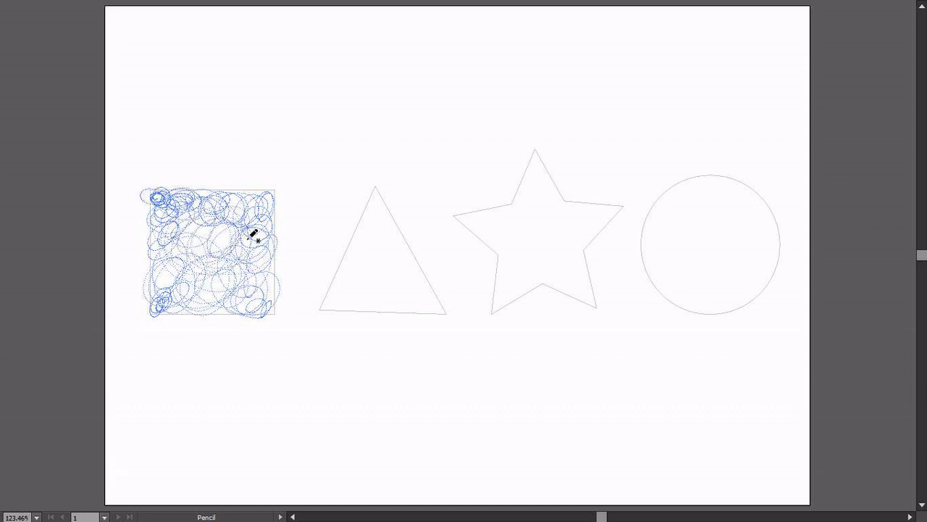
pyautogui.moveTo(181, 291)
pyautogui.mouseDown()
pyautogui.moveTo(242, 304)
pyautogui.moveTo(160, 251)
pyautogui.moveTo(229, 241)
pyautogui.moveTo(249, 188)
pyautogui.moveTo(196, 291)
pyautogui.moveTo(239, 267)
pyautogui.moveTo(190, 245)
pyautogui.mouseUp()
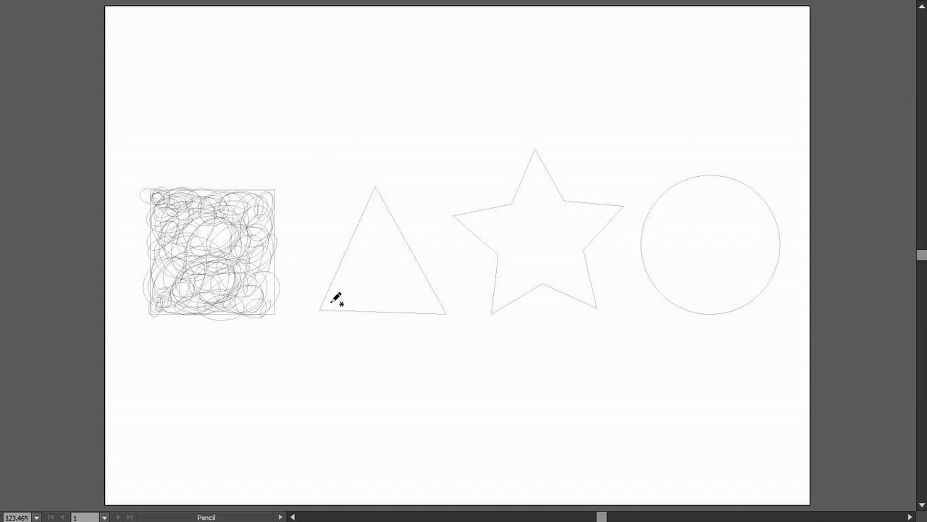
# Pack the triangle with overlapping pencil scribble loops.
pyautogui.moveTo(341, 307)
pyautogui.mouseDown()
pyautogui.moveTo(352, 282)
pyautogui.moveTo(341, 294)
pyautogui.moveTo(391, 286)
pyautogui.moveTo(400, 274)
pyautogui.moveTo(441, 307)
pyautogui.moveTo(407, 259)
pyautogui.moveTo(375, 271)
pyautogui.moveTo(382, 261)
pyautogui.moveTo(370, 236)
pyautogui.moveTo(383, 257)
pyautogui.moveTo(386, 231)
pyautogui.moveTo(375, 196)
pyautogui.moveTo(384, 253)
pyautogui.moveTo(379, 229)
pyautogui.moveTo(418, 253)
pyautogui.moveTo(391, 287)
pyautogui.moveTo(338, 305)
pyautogui.moveTo(408, 244)
pyautogui.moveTo(333, 269)
pyautogui.mouseUp()
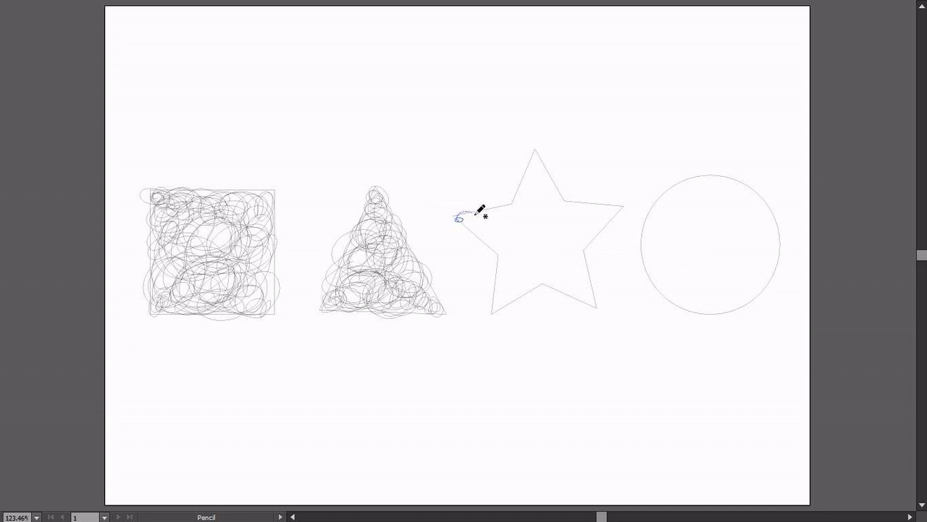
# Fill the star with overlapping scribble loops and begin looping inside the circle.
pyautogui.moveTo(476, 214)
pyautogui.mouseDown()
pyautogui.moveTo(499, 207)
pyautogui.moveTo(488, 224)
pyautogui.moveTo(515, 224)
pyautogui.moveTo(543, 219)
pyautogui.moveTo(544, 207)
pyautogui.moveTo(566, 213)
pyautogui.moveTo(541, 161)
pyautogui.moveTo(533, 202)
pyautogui.moveTo(559, 244)
pyautogui.moveTo(595, 212)
pyautogui.moveTo(583, 210)
pyautogui.moveTo(616, 218)
pyautogui.moveTo(522, 246)
pyautogui.moveTo(520, 277)
pyautogui.moveTo(536, 277)
pyautogui.moveTo(497, 309)
pyautogui.moveTo(555, 285)
pyautogui.moveTo(590, 290)
pyautogui.moveTo(592, 302)
pyautogui.moveTo(575, 234)
pyautogui.moveTo(519, 213)
pyautogui.moveTo(532, 253)
pyautogui.moveTo(529, 210)
pyautogui.moveTo(540, 236)
pyautogui.moveTo(526, 224)
pyautogui.moveTo(544, 247)
pyautogui.mouseUp()
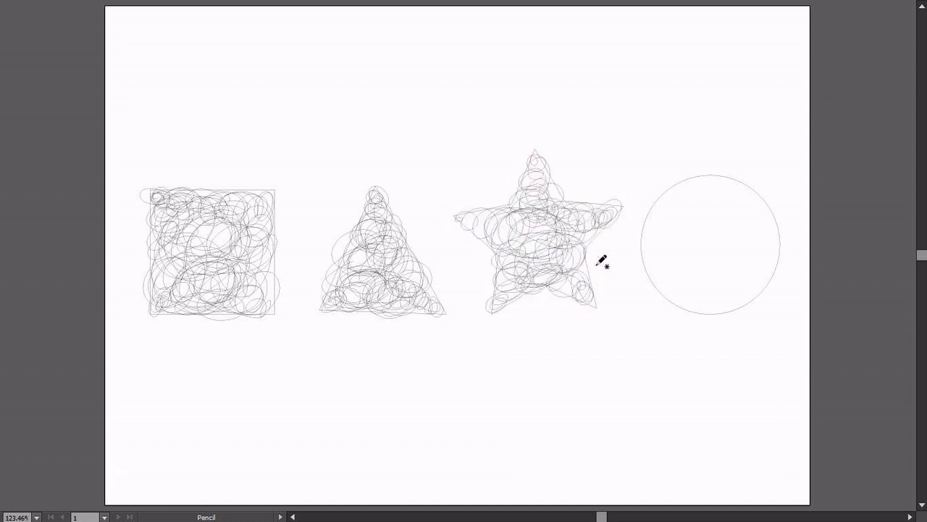
pyautogui.moveTo(689, 234)
pyautogui.mouseDown()
pyautogui.moveTo(658, 210)
pyautogui.moveTo(724, 227)
pyautogui.moveTo(666, 210)
pyautogui.moveTo(764, 190)
pyautogui.moveTo(753, 235)
pyautogui.moveTo(658, 255)
pyautogui.mouseUp()
pyautogui.moveTo(705, 208)
pyautogui.mouseDown()
pyautogui.moveTo(745, 271)
pyautogui.moveTo(652, 252)
pyautogui.moveTo(750, 233)
pyautogui.moveTo(688, 290)
pyautogui.moveTo(667, 196)
pyautogui.mouseUp()
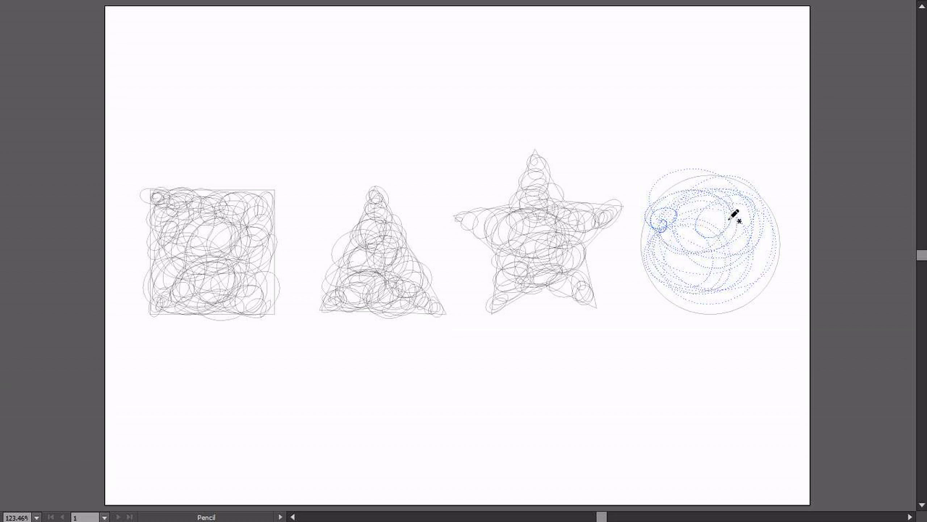
# Scribble loops through the circle's upper-right and remaining areas until it is filled.
pyautogui.moveTo(733, 216)
pyautogui.mouseDown()
pyautogui.moveTo(720, 170)
pyautogui.moveTo(733, 227)
pyautogui.moveTo(772, 210)
pyautogui.moveTo(764, 246)
pyautogui.moveTo(768, 231)
pyautogui.moveTo(705, 298)
pyautogui.moveTo(753, 301)
pyautogui.moveTo(696, 276)
pyautogui.moveTo(674, 291)
pyautogui.moveTo(667, 214)
pyautogui.moveTo(697, 265)
pyautogui.moveTo(689, 275)
pyautogui.moveTo(695, 294)
pyautogui.moveTo(774, 272)
pyautogui.moveTo(685, 262)
pyautogui.moveTo(755, 241)
pyautogui.mouseUp()
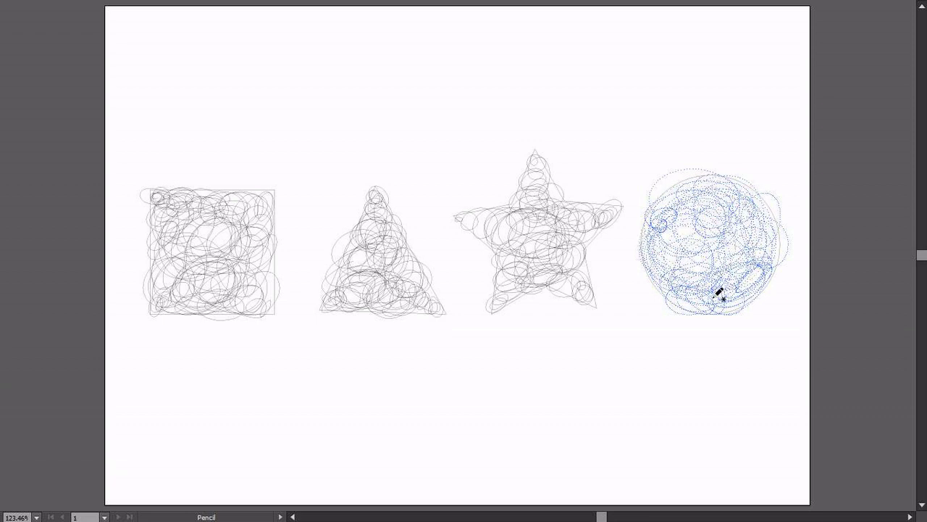
pyautogui.moveTo(687, 224); pyautogui.dragTo(689, 226)
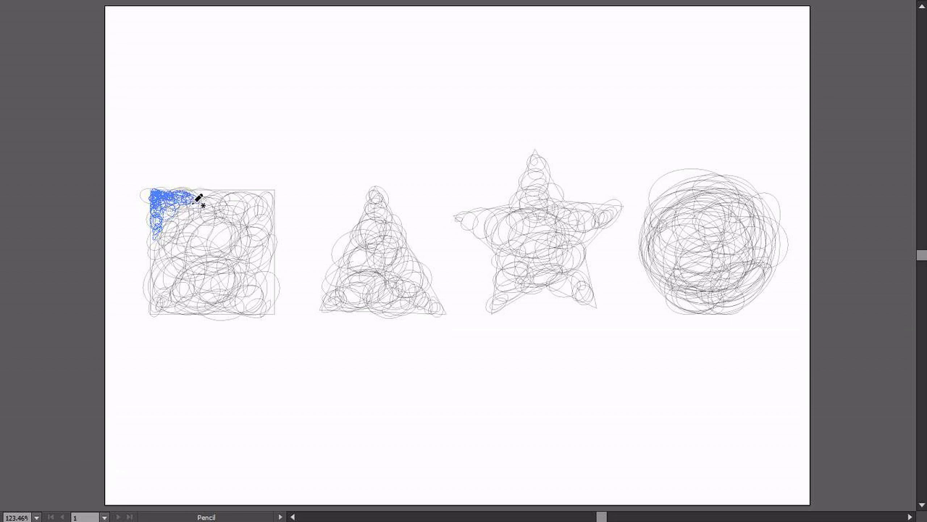
# Darken the square's corners and top, bottom and left edges with dense tight loops.
pyautogui.moveTo(192, 201)
pyautogui.mouseDown()
pyautogui.moveTo(181, 208)
pyautogui.moveTo(207, 210)
pyautogui.moveTo(243, 236)
pyautogui.moveTo(272, 187)
pyautogui.moveTo(264, 187)
pyautogui.mouseUp()
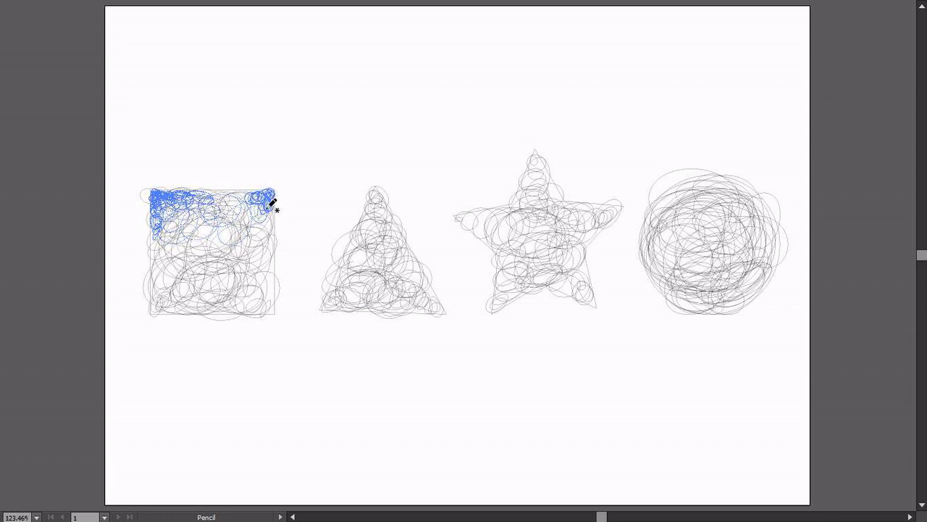
pyautogui.moveTo(255, 211)
pyautogui.mouseDown()
pyautogui.moveTo(249, 187)
pyautogui.moveTo(271, 232)
pyautogui.moveTo(239, 296)
pyautogui.moveTo(271, 269)
pyautogui.moveTo(277, 306)
pyautogui.mouseUp()
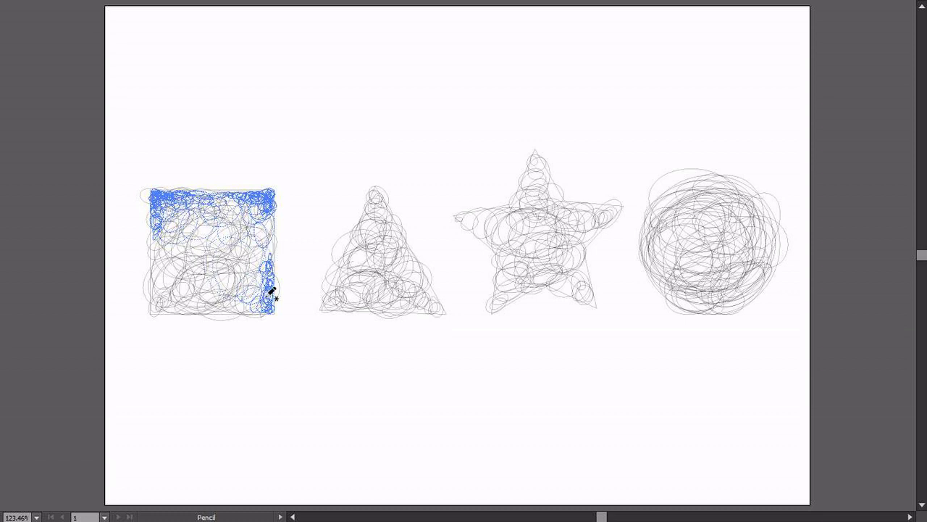
pyautogui.moveTo(276, 305); pyautogui.dragTo(266, 307)
pyautogui.moveTo(257, 312)
pyautogui.mouseDown()
pyautogui.moveTo(241, 310)
pyautogui.moveTo(242, 296)
pyautogui.moveTo(224, 306)
pyautogui.moveTo(246, 290)
pyautogui.moveTo(231, 265)
pyautogui.moveTo(273, 303)
pyautogui.moveTo(248, 265)
pyautogui.moveTo(159, 269)
pyautogui.moveTo(185, 230)
pyautogui.moveTo(179, 292)
pyautogui.moveTo(162, 307)
pyautogui.mouseUp()
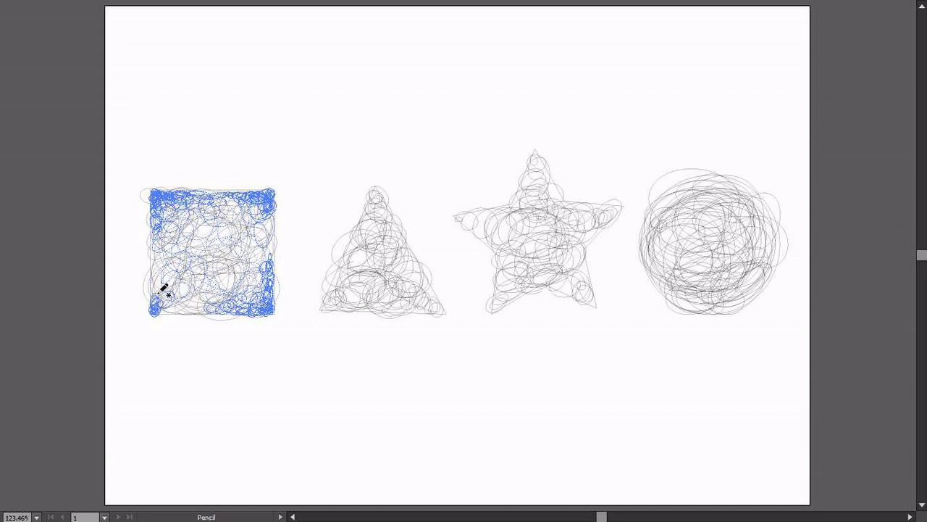
pyautogui.moveTo(155, 282)
pyautogui.mouseDown()
pyautogui.moveTo(156, 244)
pyautogui.moveTo(167, 293)
pyautogui.moveTo(152, 307)
pyautogui.moveTo(183, 312)
pyautogui.moveTo(164, 304)
pyautogui.moveTo(238, 300)
pyautogui.moveTo(184, 263)
pyautogui.moveTo(219, 290)
pyautogui.moveTo(218, 224)
pyautogui.mouseUp()
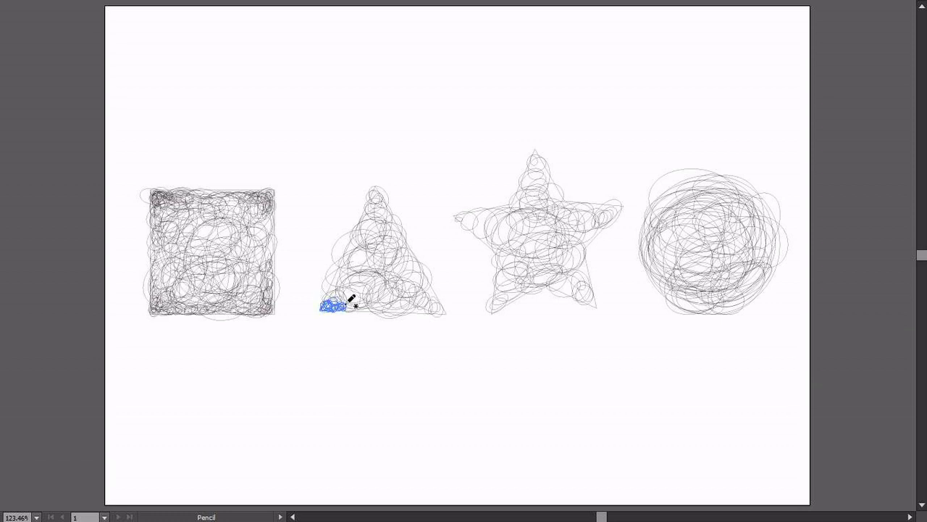
# Darken the triangle's base corners, top point and sides with dense tight loops.
pyautogui.moveTo(354, 305)
pyautogui.mouseDown()
pyautogui.moveTo(337, 305)
pyautogui.moveTo(337, 274)
pyautogui.moveTo(347, 269)
pyautogui.moveTo(342, 293)
pyautogui.moveTo(352, 292)
pyautogui.moveTo(355, 307)
pyautogui.moveTo(380, 303)
pyautogui.moveTo(356, 301)
pyautogui.moveTo(415, 269)
pyautogui.moveTo(400, 294)
pyautogui.moveTo(435, 307)
pyautogui.mouseUp()
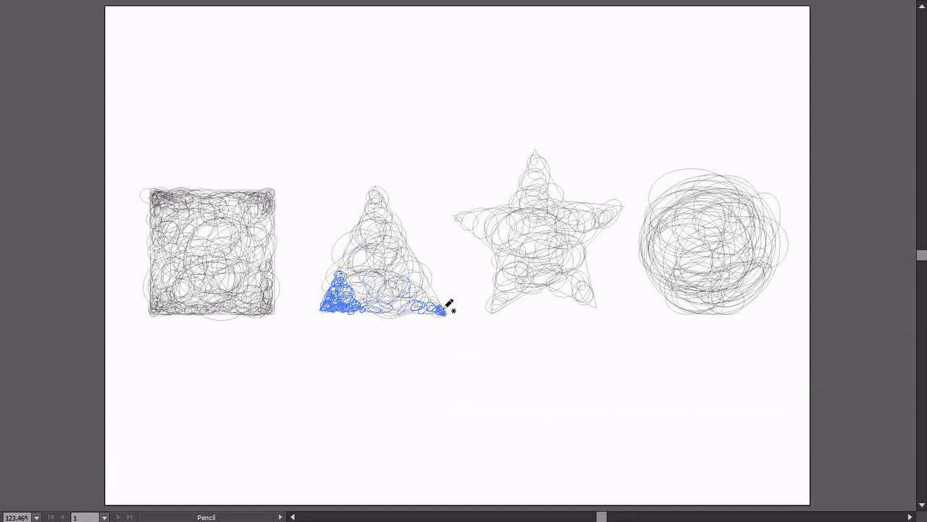
pyautogui.moveTo(443, 310)
pyautogui.mouseDown()
pyautogui.moveTo(426, 291)
pyautogui.moveTo(438, 308)
pyautogui.moveTo(423, 299)
pyautogui.moveTo(433, 286)
pyautogui.moveTo(419, 300)
pyautogui.moveTo(428, 290)
pyautogui.moveTo(419, 276)
pyautogui.moveTo(377, 271)
pyautogui.moveTo(378, 215)
pyautogui.moveTo(341, 271)
pyautogui.moveTo(391, 203)
pyautogui.moveTo(376, 191)
pyautogui.mouseUp()
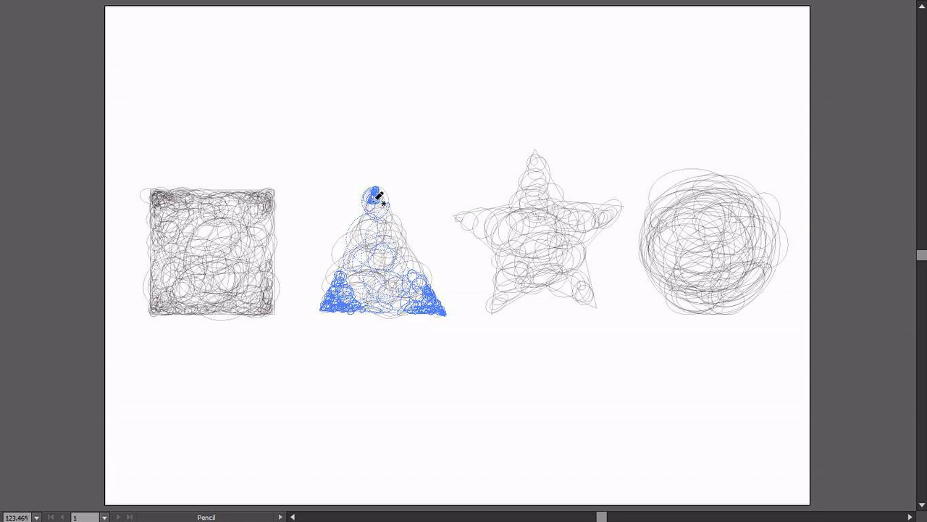
pyautogui.moveTo(373, 206)
pyautogui.mouseDown()
pyautogui.moveTo(366, 218)
pyautogui.moveTo(375, 197)
pyautogui.mouseUp()
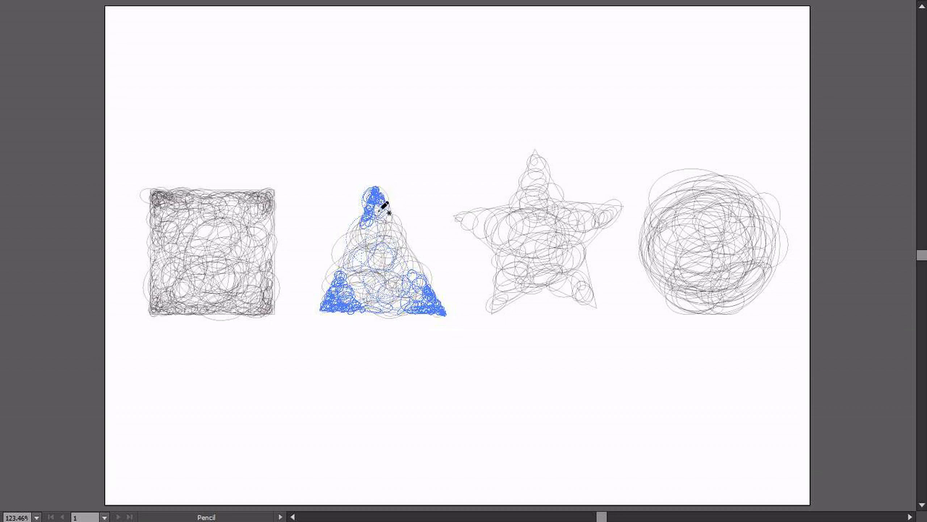
pyautogui.moveTo(381, 188)
pyautogui.mouseDown()
pyautogui.moveTo(384, 211)
pyautogui.moveTo(377, 208)
pyautogui.moveTo(393, 213)
pyautogui.moveTo(399, 233)
pyautogui.moveTo(398, 222)
pyautogui.moveTo(375, 230)
pyautogui.moveTo(352, 265)
pyautogui.moveTo(362, 226)
pyautogui.moveTo(379, 292)
pyautogui.moveTo(394, 235)
pyautogui.moveTo(403, 241)
pyautogui.moveTo(397, 291)
pyautogui.moveTo(417, 287)
pyautogui.mouseUp()
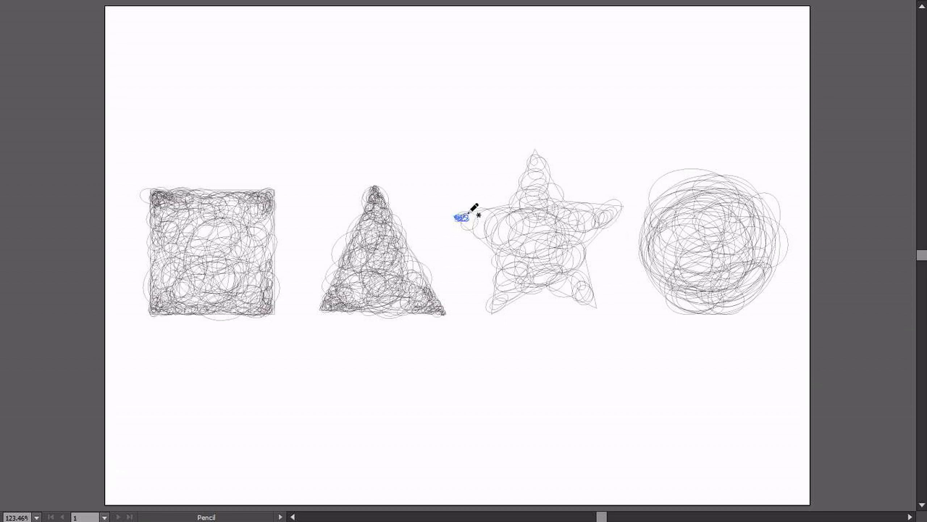
# Darken the star's left point, arms, top point and lower points with dense loops.
pyautogui.moveTo(469, 213)
pyautogui.mouseDown()
pyautogui.moveTo(490, 218)
pyautogui.moveTo(475, 217)
pyautogui.moveTo(492, 235)
pyautogui.moveTo(490, 212)
pyautogui.moveTo(509, 216)
pyautogui.mouseUp()
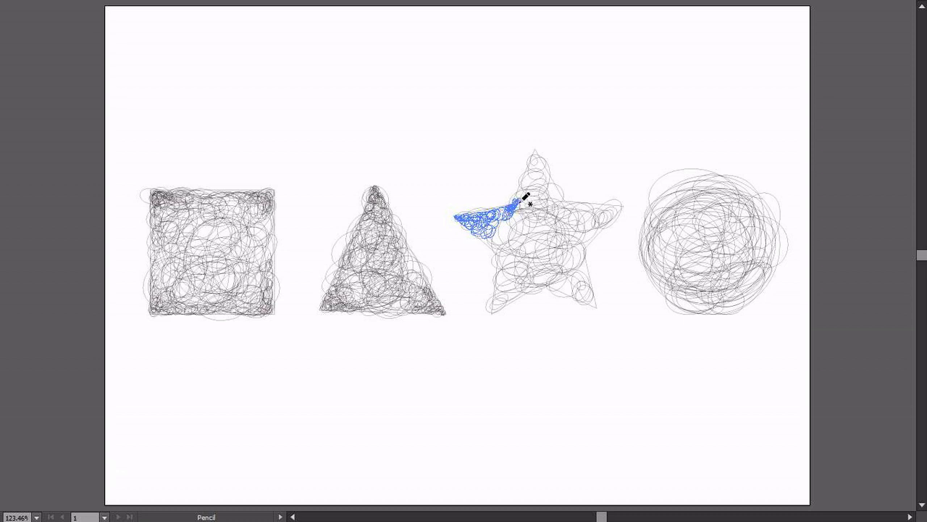
pyautogui.moveTo(523, 199)
pyautogui.mouseDown()
pyautogui.moveTo(519, 210)
pyautogui.moveTo(537, 151)
pyautogui.moveTo(533, 181)
pyautogui.moveTo(534, 151)
pyautogui.moveTo(545, 171)
pyautogui.moveTo(528, 192)
pyautogui.moveTo(549, 216)
pyautogui.moveTo(567, 198)
pyautogui.moveTo(551, 193)
pyautogui.moveTo(562, 206)
pyautogui.mouseUp()
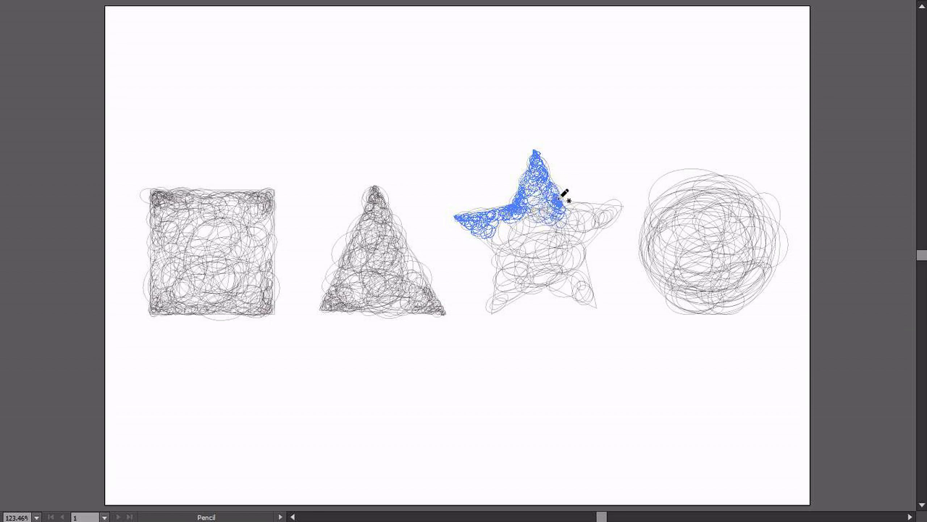
pyautogui.moveTo(556, 190)
pyautogui.mouseDown()
pyautogui.moveTo(591, 217)
pyautogui.moveTo(588, 205)
pyautogui.moveTo(617, 211)
pyautogui.mouseUp()
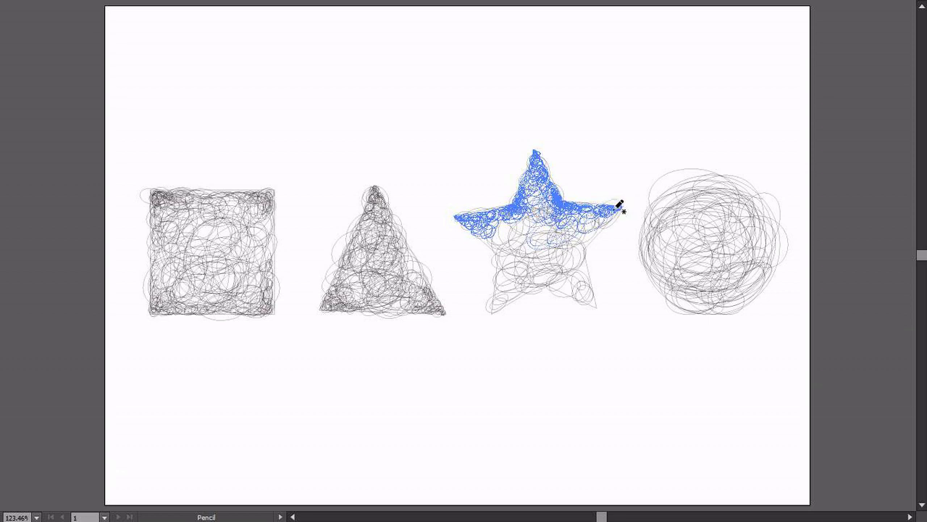
pyautogui.moveTo(616, 215)
pyautogui.mouseDown()
pyautogui.moveTo(599, 215)
pyautogui.moveTo(561, 251)
pyautogui.moveTo(606, 213)
pyautogui.moveTo(579, 252)
pyautogui.moveTo(601, 242)
pyautogui.moveTo(599, 227)
pyautogui.moveTo(583, 263)
pyautogui.moveTo(580, 249)
pyautogui.moveTo(530, 247)
pyautogui.moveTo(578, 267)
pyautogui.moveTo(587, 277)
pyautogui.moveTo(565, 270)
pyautogui.moveTo(595, 303)
pyautogui.moveTo(587, 268)
pyautogui.moveTo(573, 294)
pyautogui.moveTo(588, 300)
pyautogui.moveTo(561, 280)
pyautogui.moveTo(549, 280)
pyautogui.moveTo(568, 282)
pyautogui.moveTo(528, 285)
pyautogui.moveTo(497, 232)
pyautogui.moveTo(543, 262)
pyautogui.moveTo(502, 301)
pyautogui.moveTo(504, 253)
pyautogui.moveTo(468, 216)
pyautogui.moveTo(550, 248)
pyautogui.moveTo(534, 220)
pyautogui.moveTo(521, 228)
pyautogui.mouseUp()
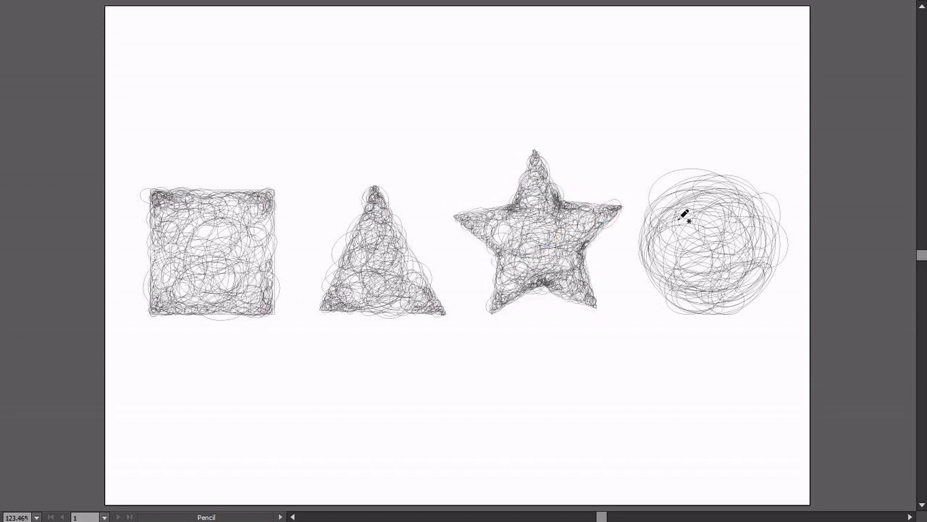
# Scribble a second dense layer of loops over the circle, concentrated toward its rim.
pyautogui.moveTo(700, 182)
pyautogui.mouseDown()
pyautogui.moveTo(744, 187)
pyautogui.moveTo(660, 203)
pyautogui.moveTo(685, 296)
pyautogui.moveTo(714, 312)
pyautogui.moveTo(666, 276)
pyautogui.moveTo(731, 201)
pyautogui.moveTo(708, 176)
pyautogui.moveTo(744, 217)
pyautogui.moveTo(746, 297)
pyautogui.moveTo(732, 296)
pyautogui.moveTo(761, 273)
pyautogui.moveTo(657, 214)
pyautogui.moveTo(707, 203)
pyautogui.moveTo(770, 215)
pyautogui.moveTo(741, 187)
pyautogui.moveTo(777, 235)
pyautogui.moveTo(761, 244)
pyautogui.moveTo(747, 213)
pyautogui.moveTo(679, 199)
pyautogui.moveTo(759, 211)
pyautogui.moveTo(714, 199)
pyautogui.moveTo(705, 207)
pyautogui.moveTo(694, 256)
pyautogui.moveTo(714, 299)
pyautogui.moveTo(677, 302)
pyautogui.moveTo(750, 289)
pyautogui.mouseUp()
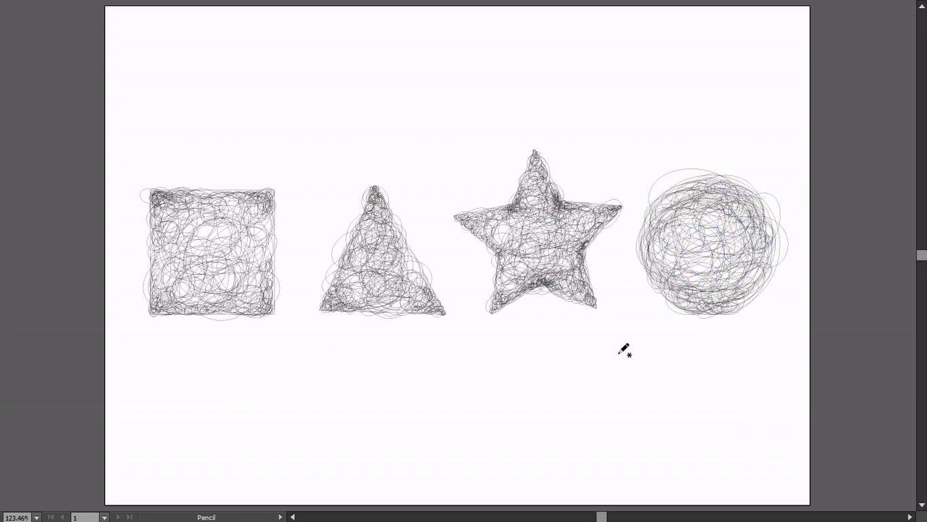
pyautogui.hotkey('ctrl', 'shift', 'a')
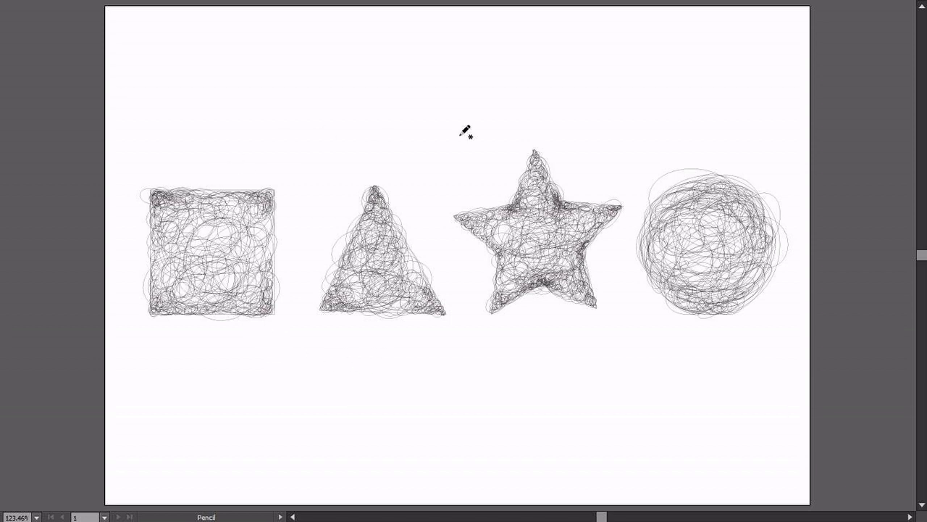